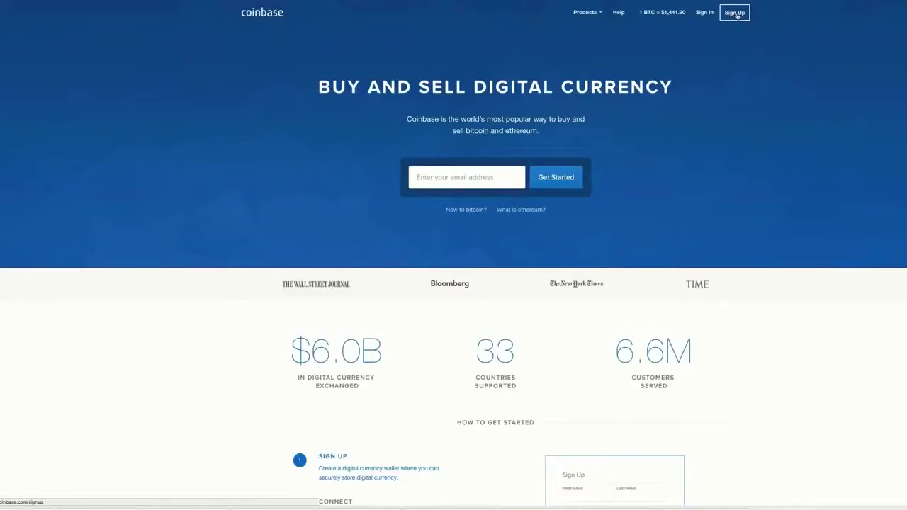
# Step: Create a Coinbase account with the user's name and email, state California, agreeing to the user agreement
pyautogui.click(737, 16)
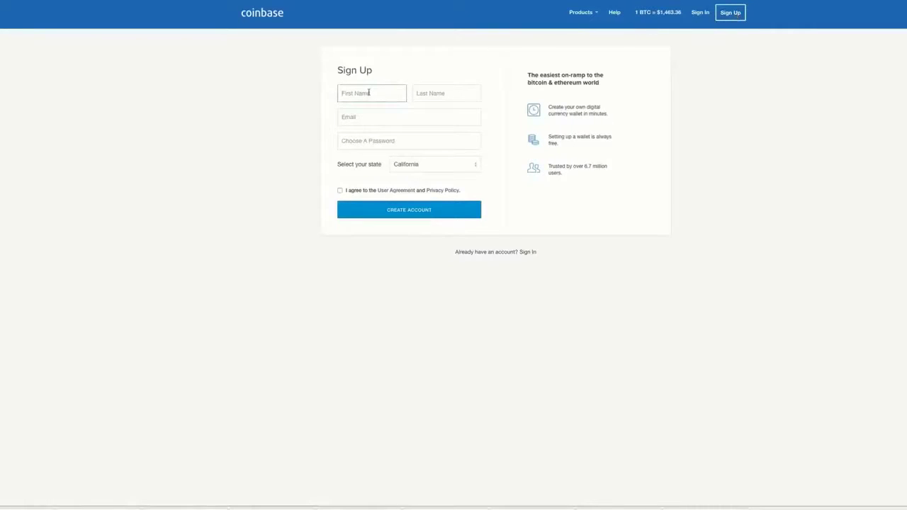
pyautogui.press('Tab')
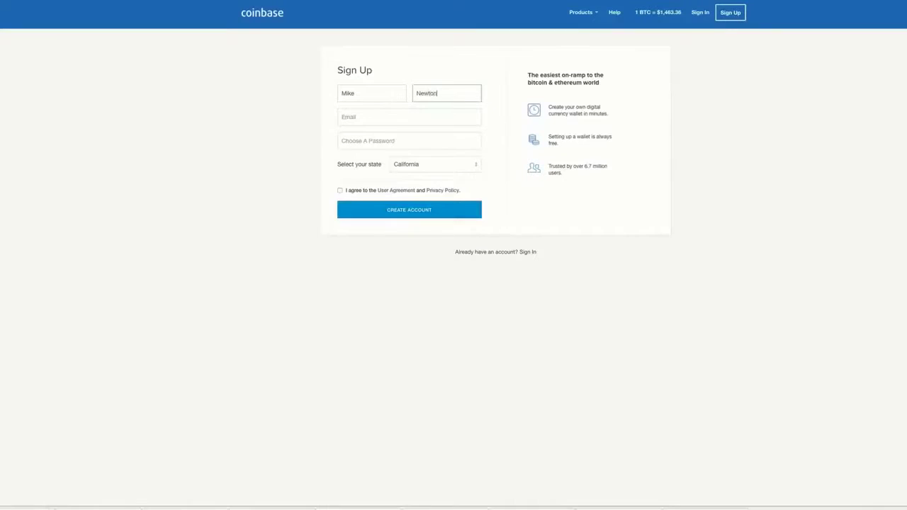
pyautogui.click(367, 118)
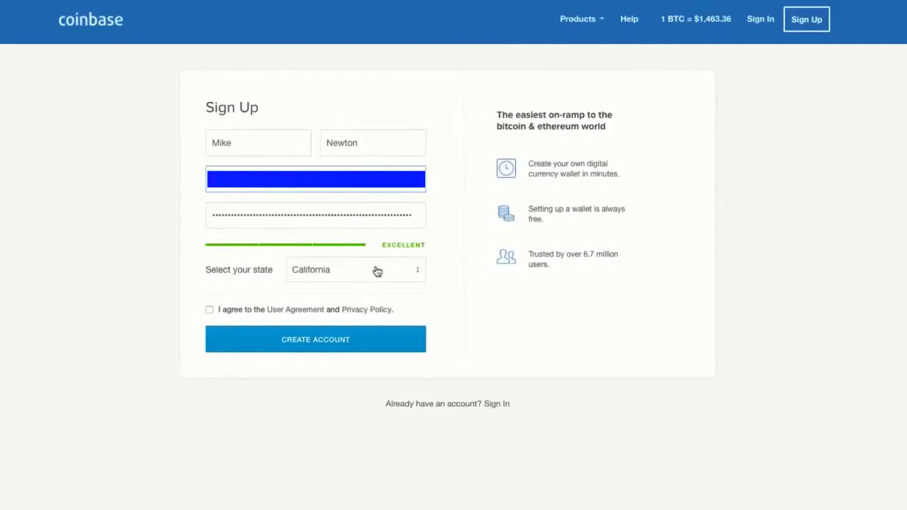
pyautogui.click(457, 164)
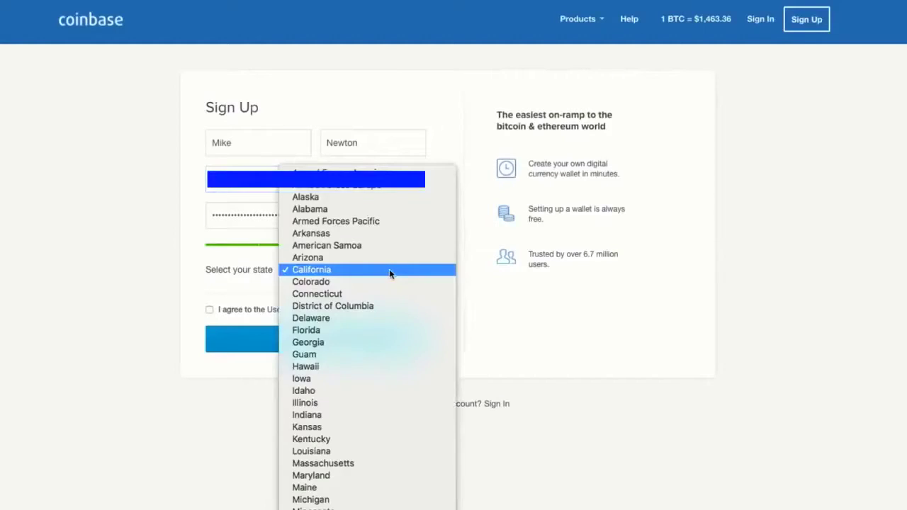
pyautogui.click(388, 270)
pyautogui.click(209, 310)
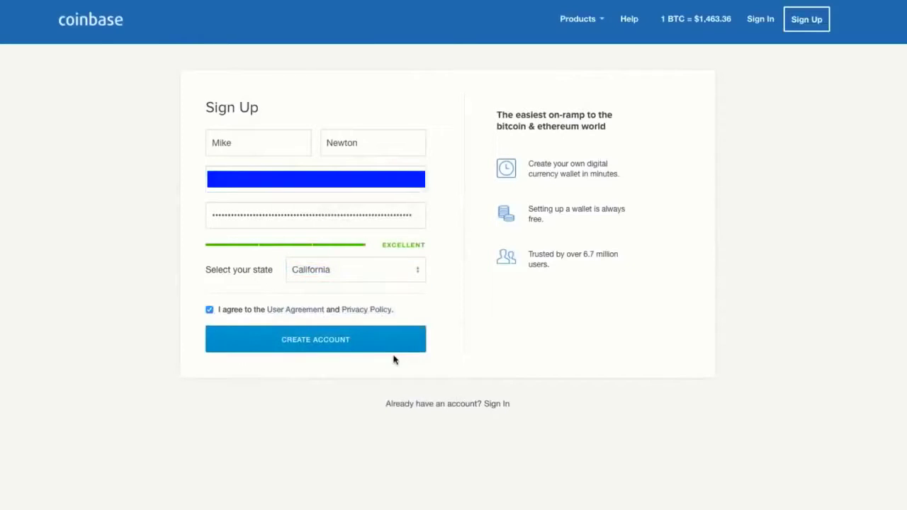
pyautogui.click(336, 344)
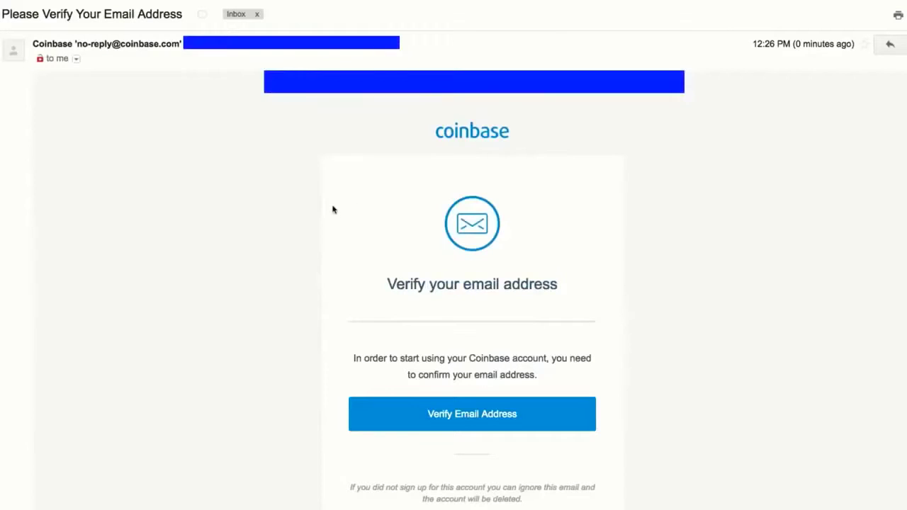
# Step: Confirm the email address via the Verify Email Address link in the Gmail message
pyautogui.click(481, 418)
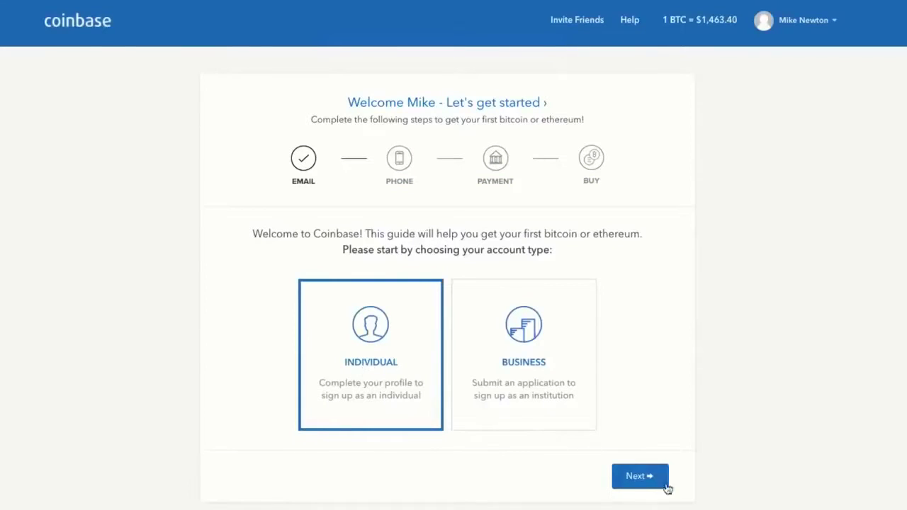
# Step: Continue as an Individual account and skip phone linking for later
pyautogui.click(643, 478)
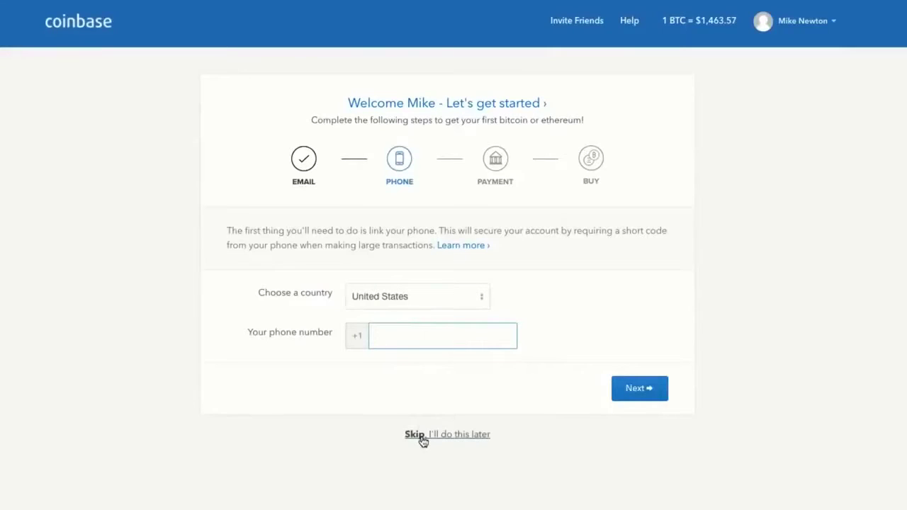
pyautogui.click(418, 435)
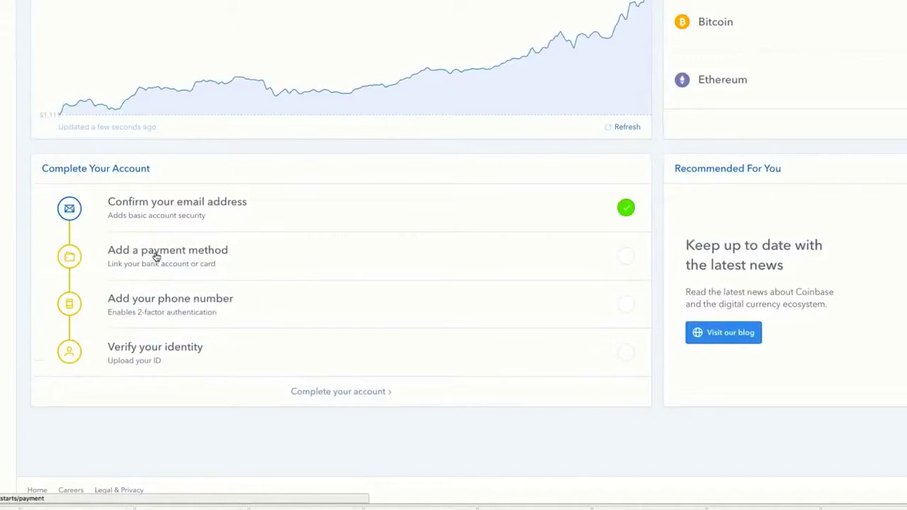
# Step: Resume the setup guide and verify the phone number with the texted SMS code
pyautogui.click(156, 256)
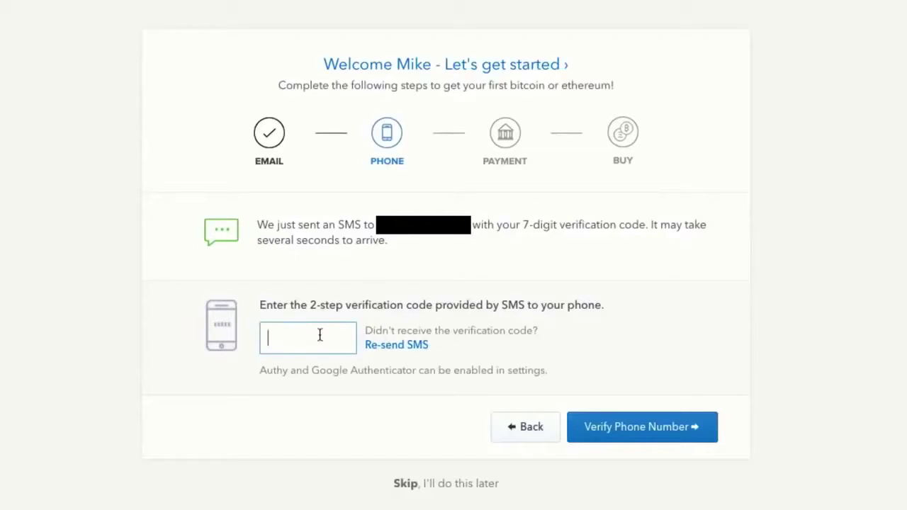
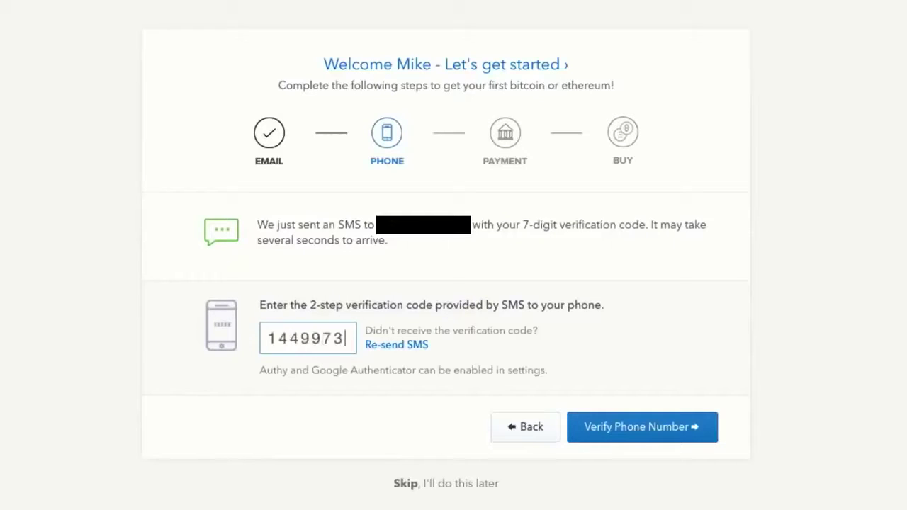
pyautogui.click(623, 433)
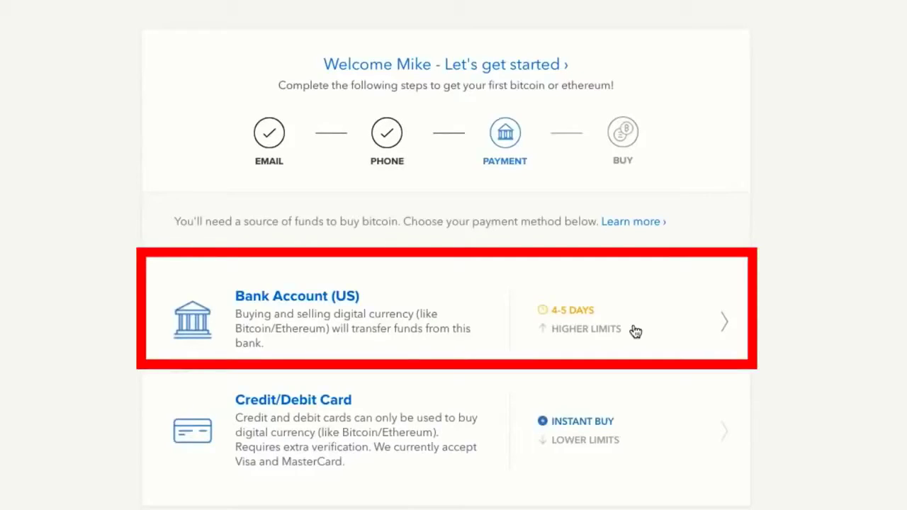
# Step: Add a US bank account through Other Bank, entering its routing and account numbers
pyautogui.click(633, 331)
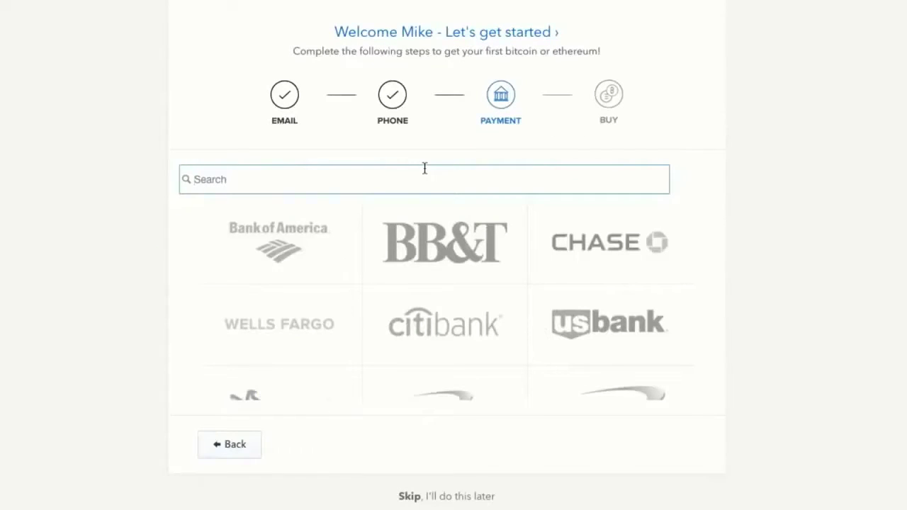
pyautogui.hotkey('ctrl', 'v')
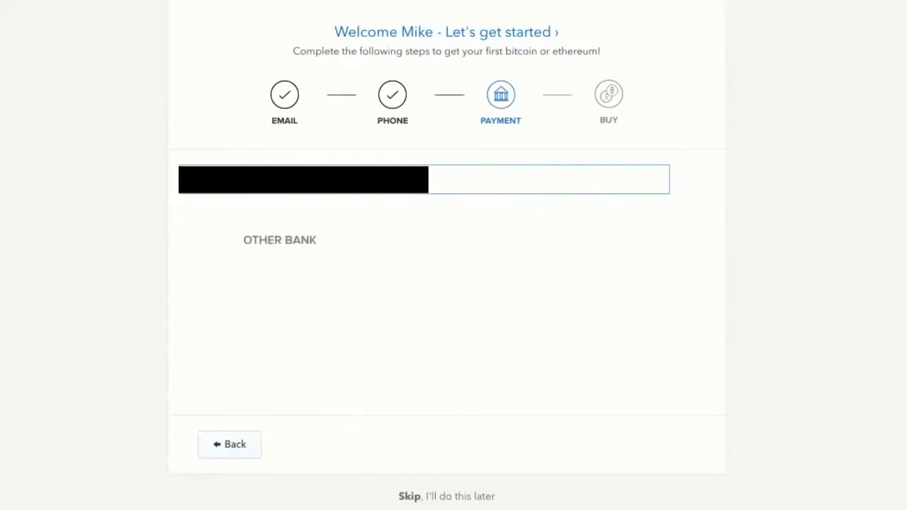
pyautogui.click(293, 241)
pyautogui.click(386, 215)
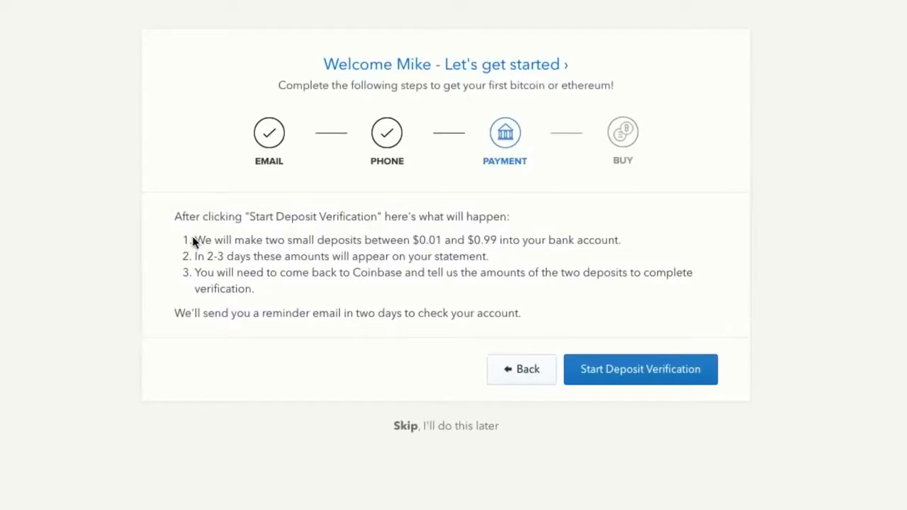
# Step: Highlight the first deposit step and the 2-3 day statement note in the instructions
pyautogui.moveTo(194, 240); pyautogui.dragTo(635, 242)
pyautogui.click(635, 242)
pyautogui.moveTo(194, 255); pyautogui.dragTo(504, 261)
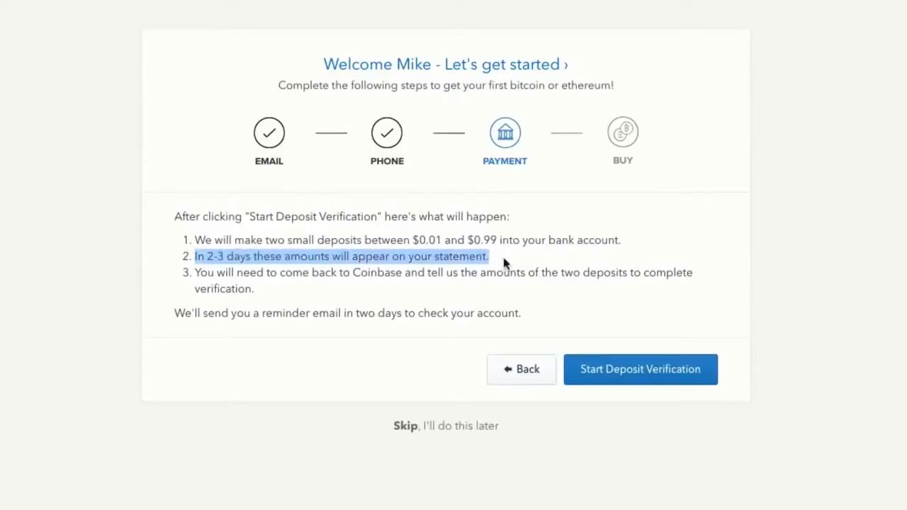
pyautogui.click(504, 260)
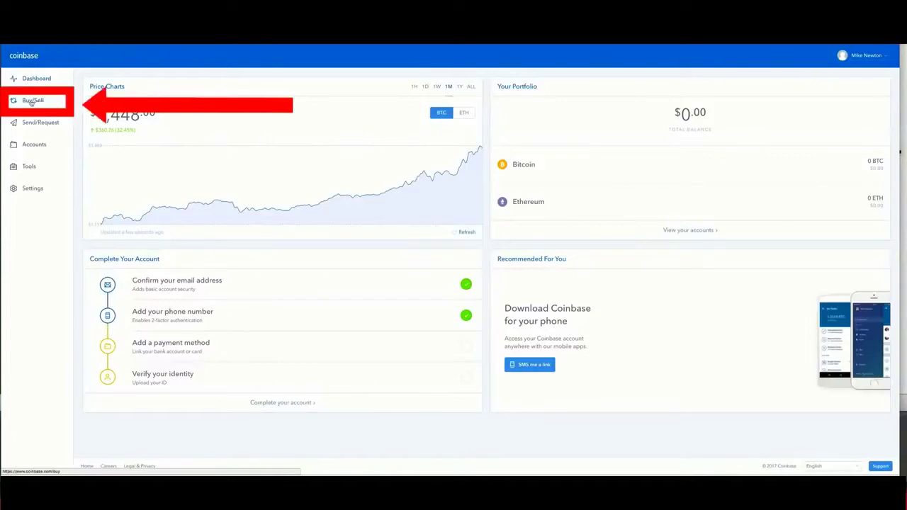
# Step: From Buy/Sell, note the Payment Method Required heading and choose Add New Payment Method
pyautogui.click(30, 102)
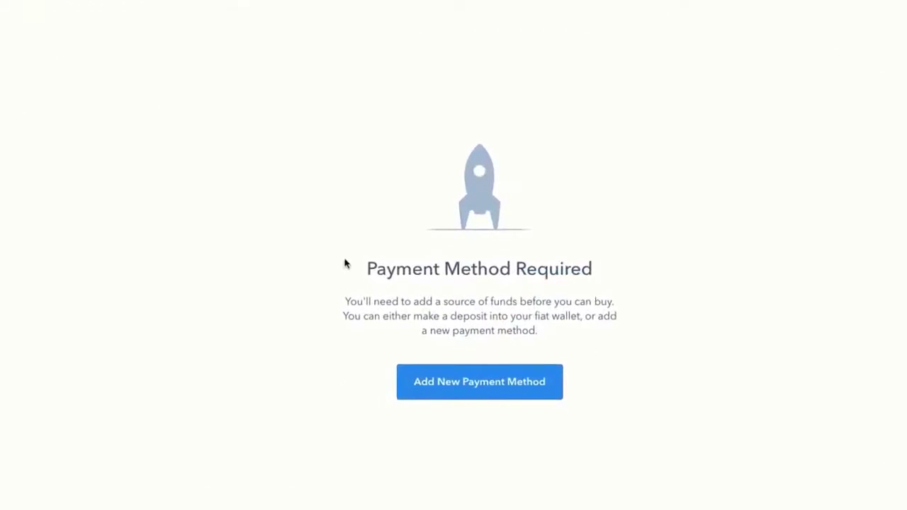
pyautogui.moveTo(345, 262); pyautogui.dragTo(606, 277)
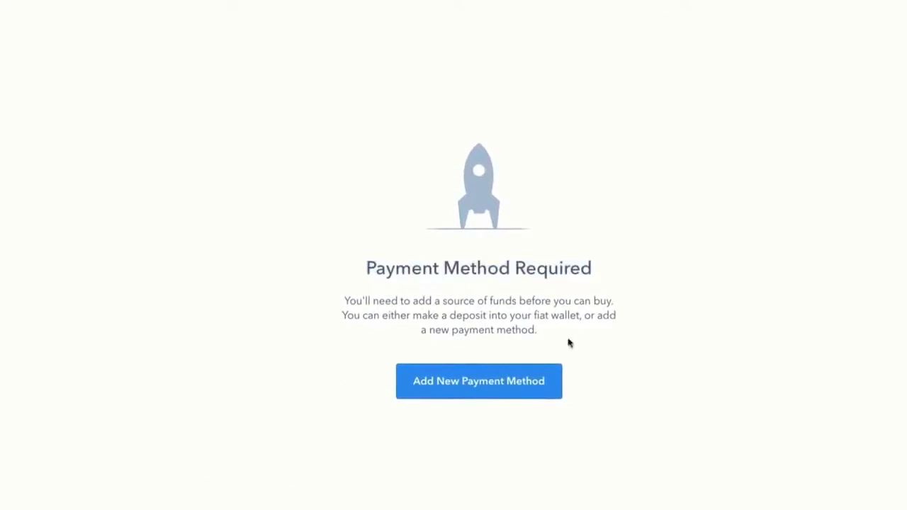
pyautogui.click(516, 381)
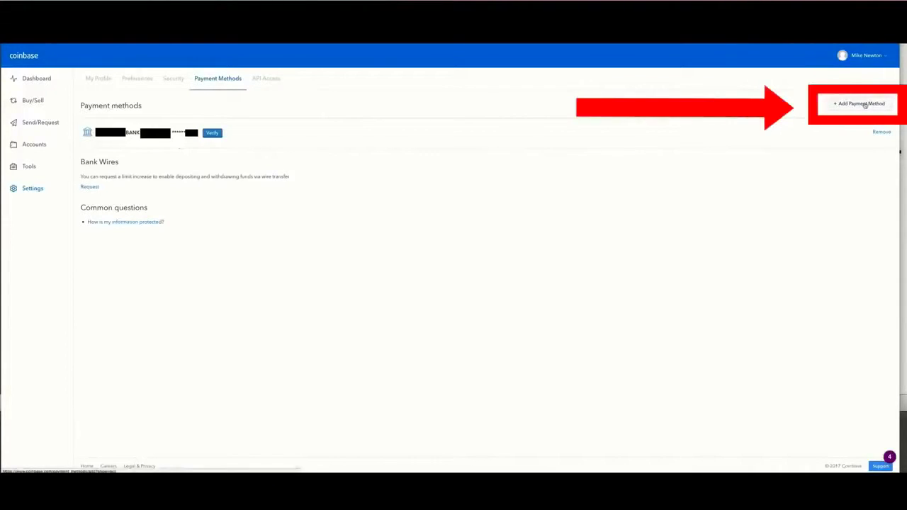
# Step: Choose to add a Credit/Debit Card and highlight the accepted card types and 3.75% fee note
pyautogui.click(864, 104)
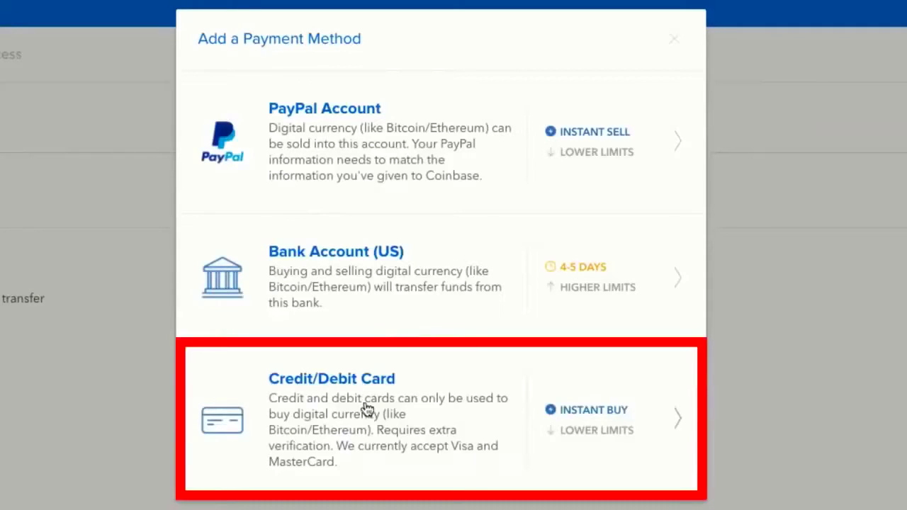
pyautogui.click(562, 423)
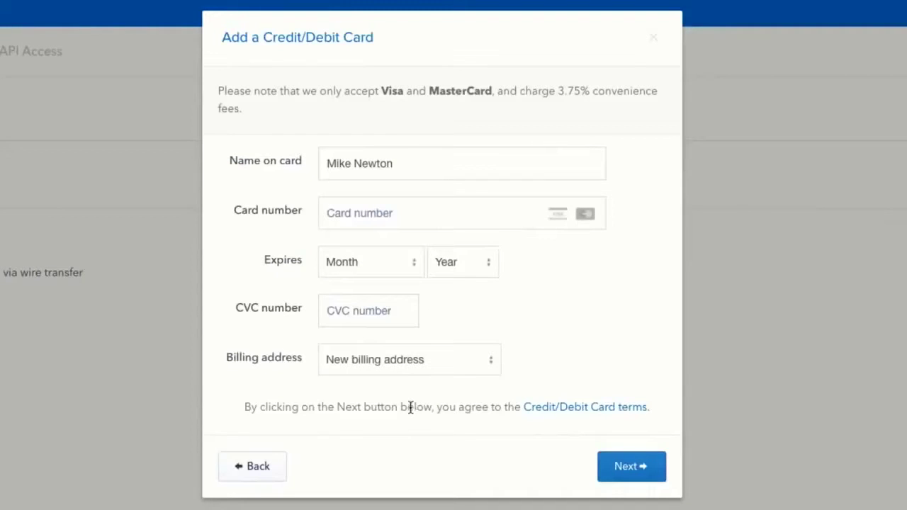
pyautogui.moveTo(217, 91); pyautogui.dragTo(596, 102)
pyautogui.click(496, 95)
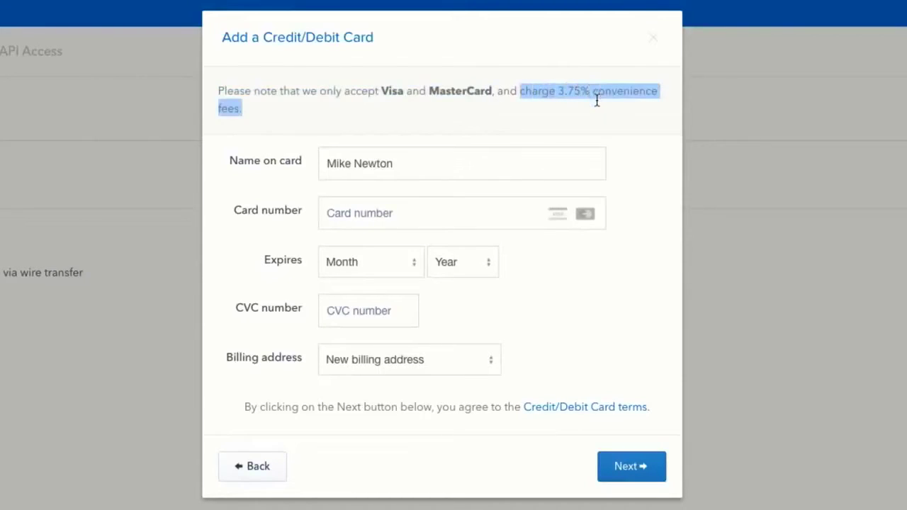
pyautogui.click(596, 101)
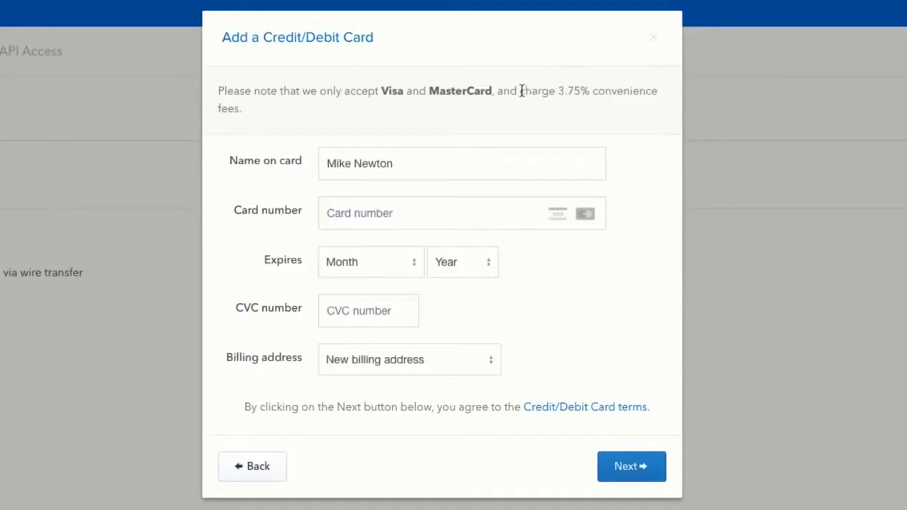
# Step: Highlight the convenience fee note and the 3.75% fee figure on the card form
pyautogui.moveTo(520, 91); pyautogui.dragTo(550, 104)
pyautogui.click(550, 103)
pyautogui.moveTo(558, 94); pyautogui.dragTo(588, 93)
pyautogui.click(587, 92)
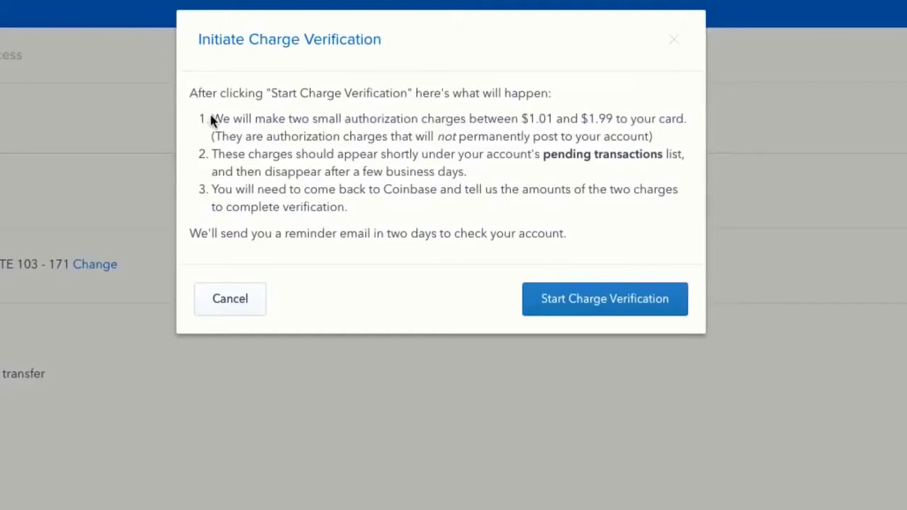
# Step: Highlight the authorization charge amounts and the 'pending transactions' wording in the verification instructions
pyautogui.moveTo(212, 117); pyautogui.dragTo(617, 119)
pyautogui.click(618, 121)
pyautogui.moveTo(542, 154); pyautogui.dragTo(664, 153)
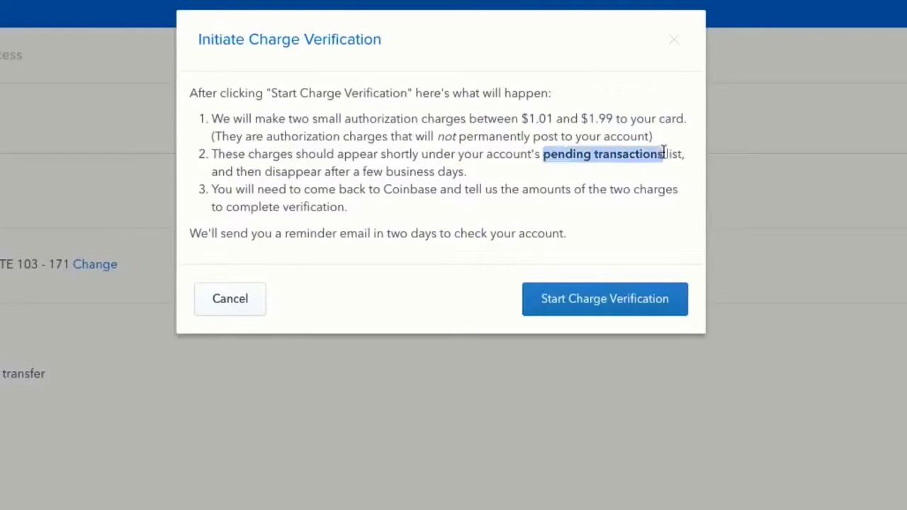
pyautogui.click(664, 152)
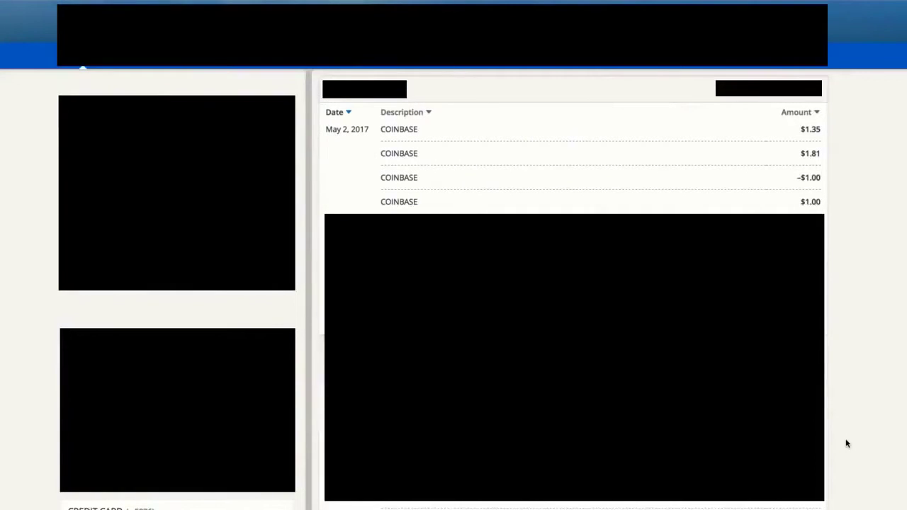
# Step: On the statement, highlight the May 2, 2017 date and the COINBASE charges, including $1.00 and $1.35
pyautogui.moveTo(326, 128)
pyautogui.mouseDown()
pyautogui.moveTo(423, 135)
pyautogui.moveTo(432, 201)
pyautogui.mouseUp()
pyautogui.click(437, 202)
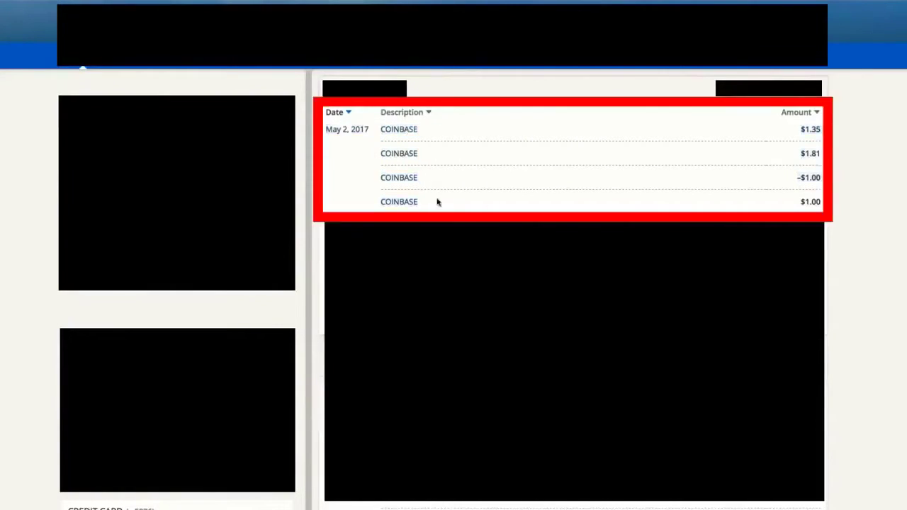
pyautogui.moveTo(799, 201)
pyautogui.mouseDown()
pyautogui.moveTo(822, 202)
pyautogui.moveTo(796, 176)
pyautogui.moveTo(822, 153)
pyautogui.moveTo(809, 129)
pyautogui.moveTo(821, 128)
pyautogui.mouseUp()
pyautogui.click(819, 201)
pyautogui.click(796, 177)
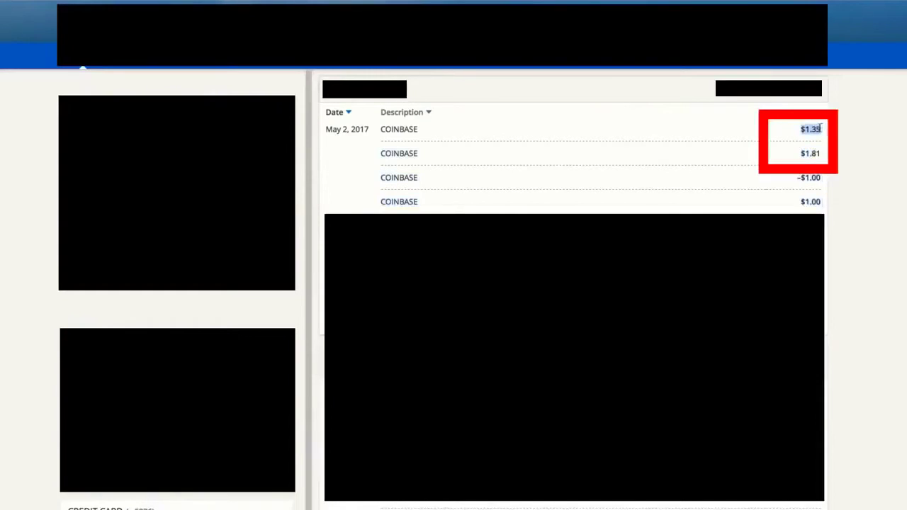
pyautogui.click(818, 129)
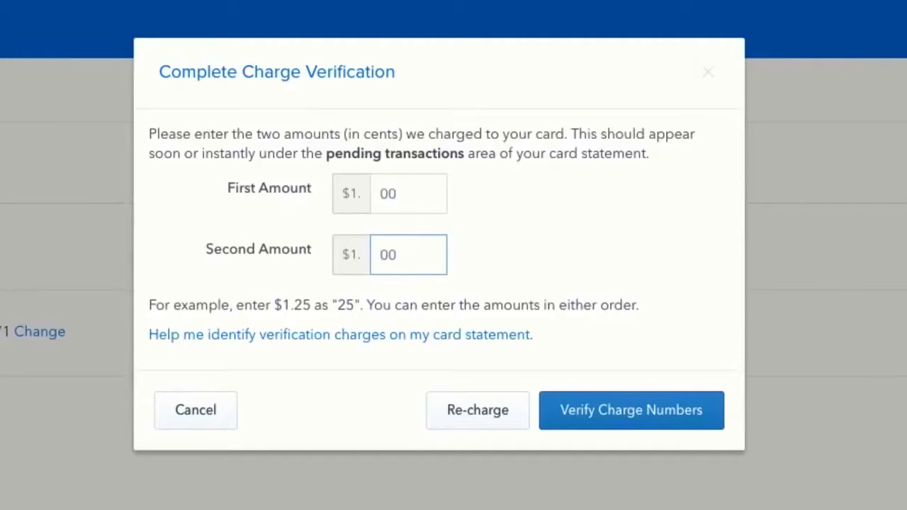
# Step: Enter the card's verification charges, 35 and 81 cents, and submit them to verify the card
pyautogui.click(402, 199)
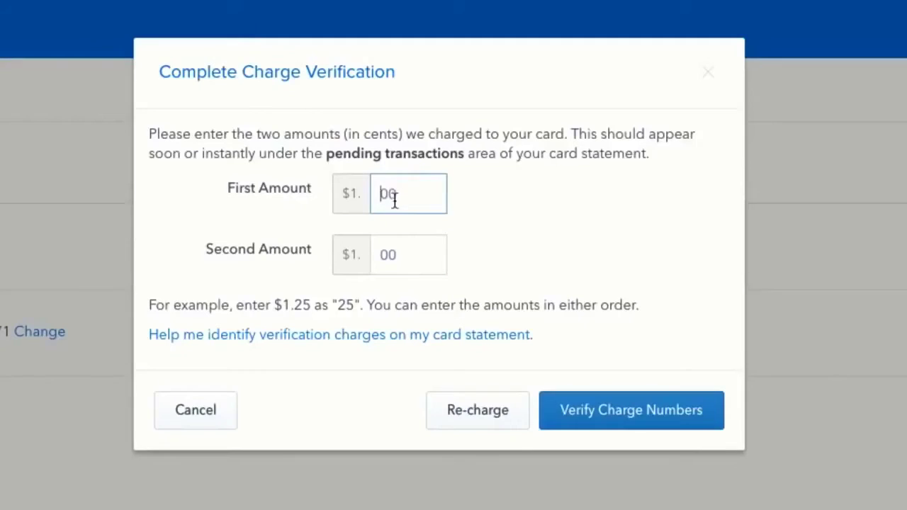
pyautogui.write('35')
pyautogui.click(404, 247)
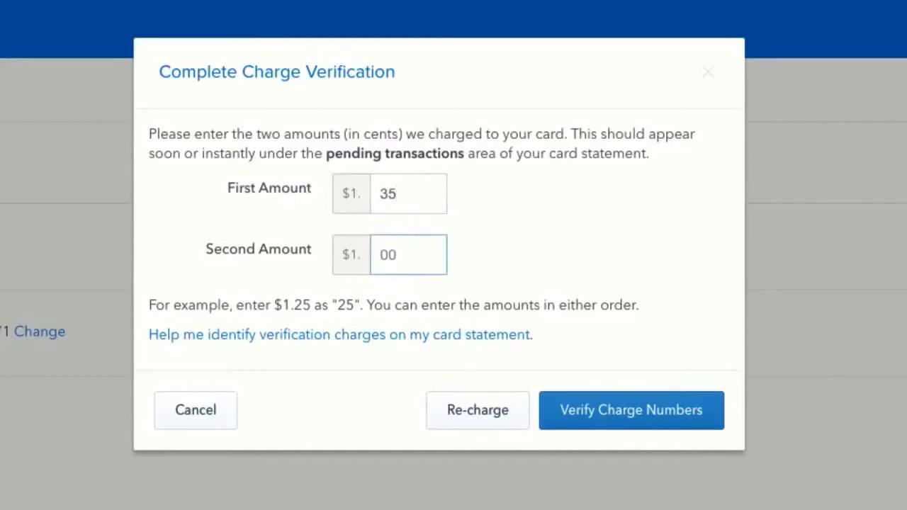
pyautogui.write('81')
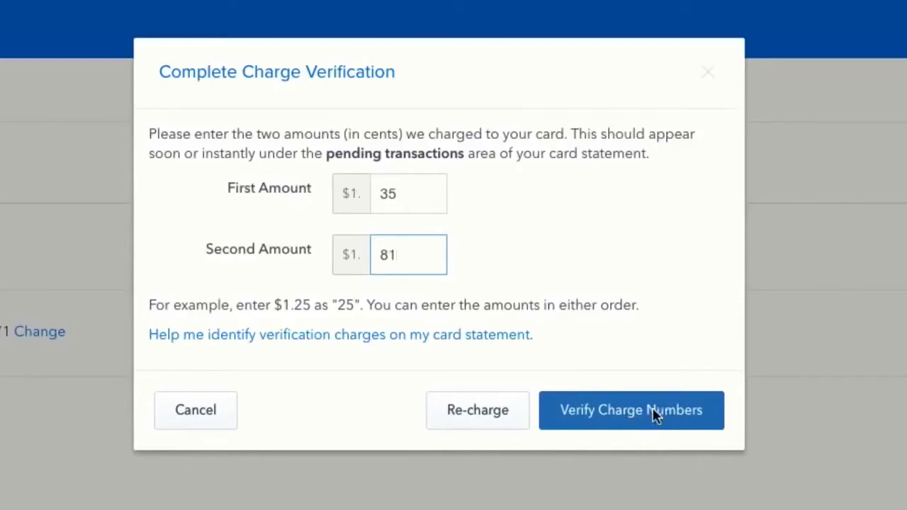
pyautogui.click(654, 413)
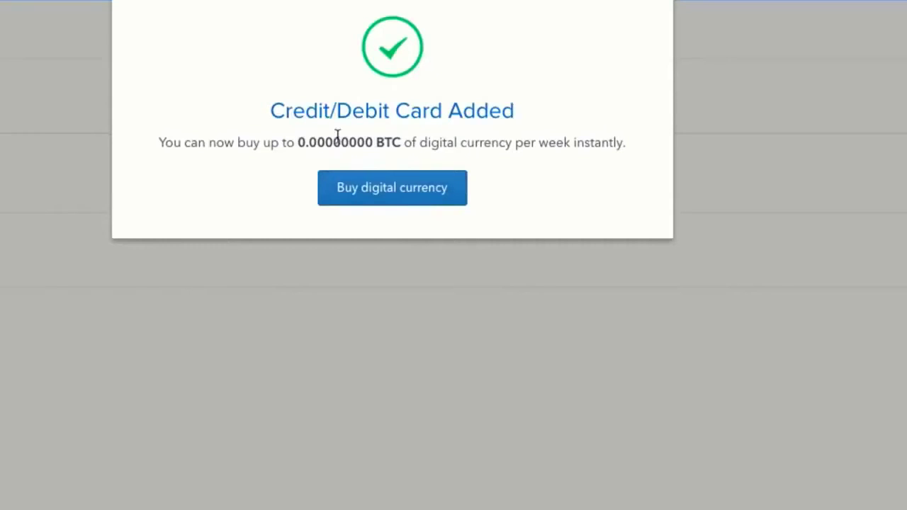
# Step: Choose Buy digital currency, then begin submitting an ID for identity verification
pyautogui.click(445, 188)
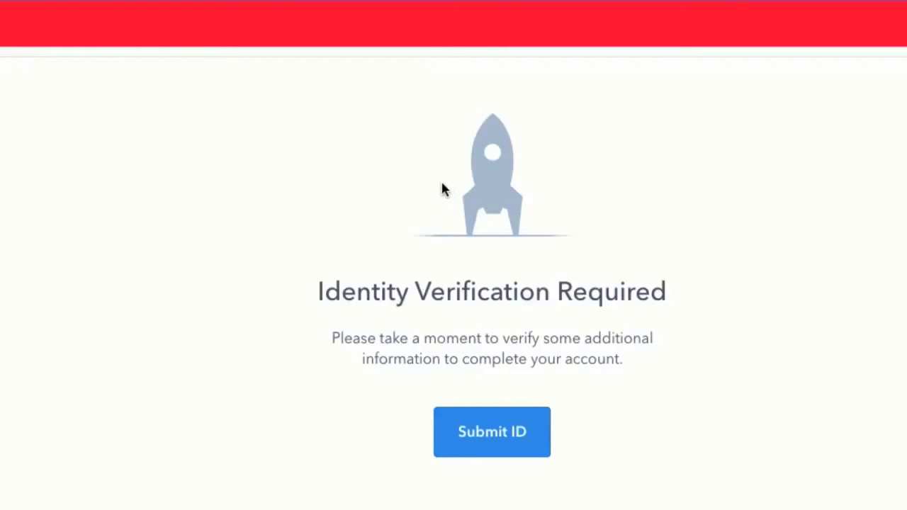
pyautogui.click(502, 425)
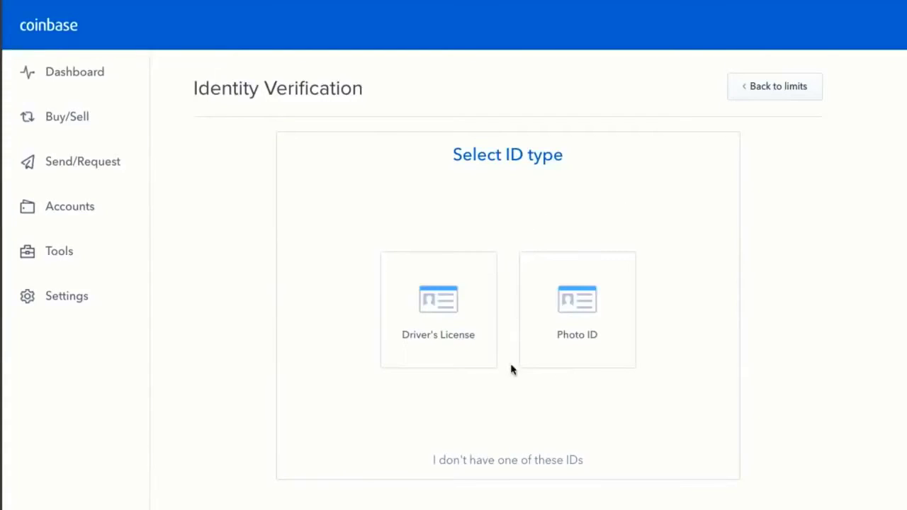
# Step: Pick Driver's License as the ID type and send it by file upload
pyautogui.click(448, 307)
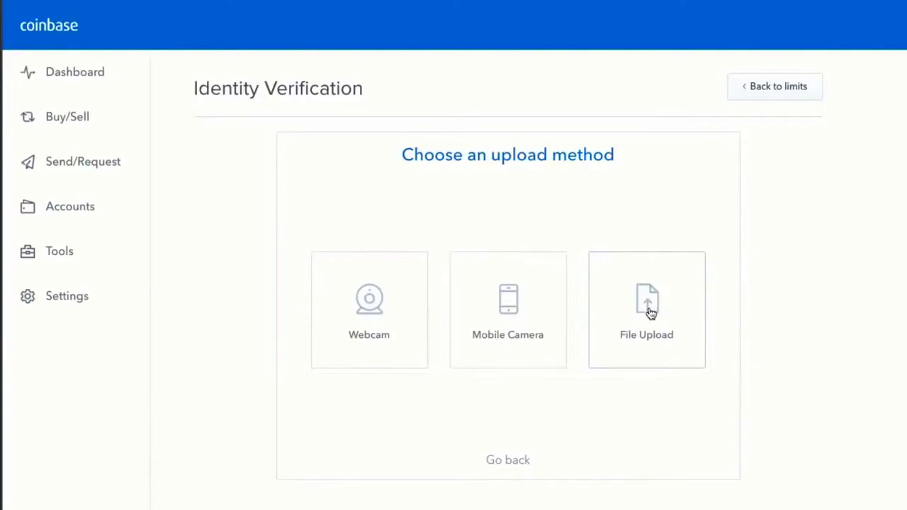
pyautogui.click(649, 312)
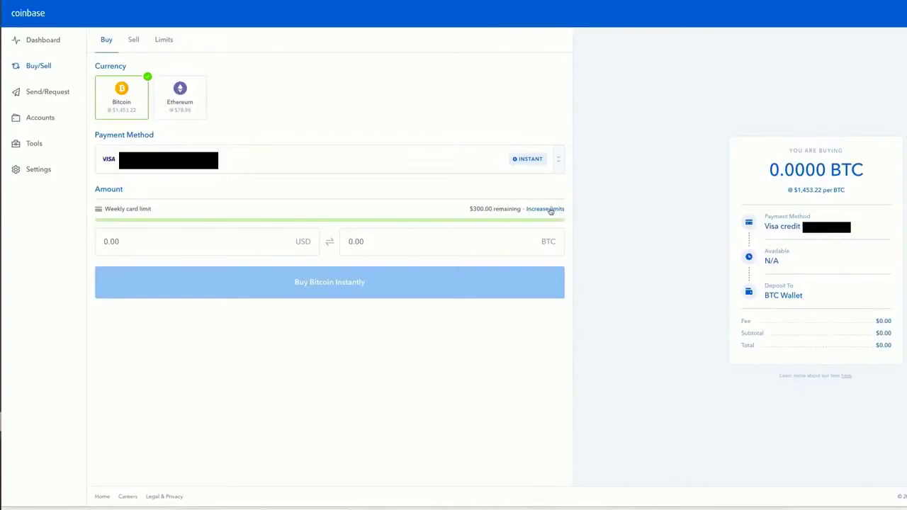
# Step: Buy $5 of Bitcoin with the Visa card, $5.20 total including the $0.20 fee
pyautogui.click(189, 241)
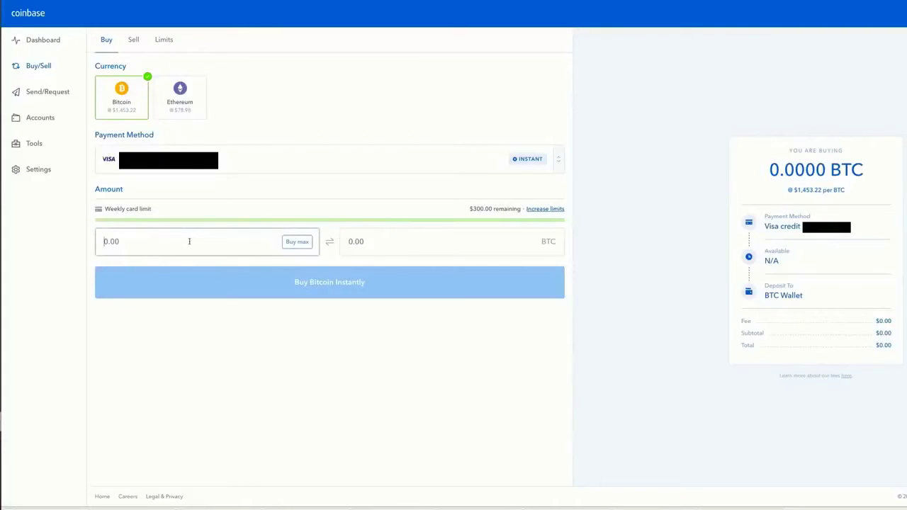
pyautogui.write('5')
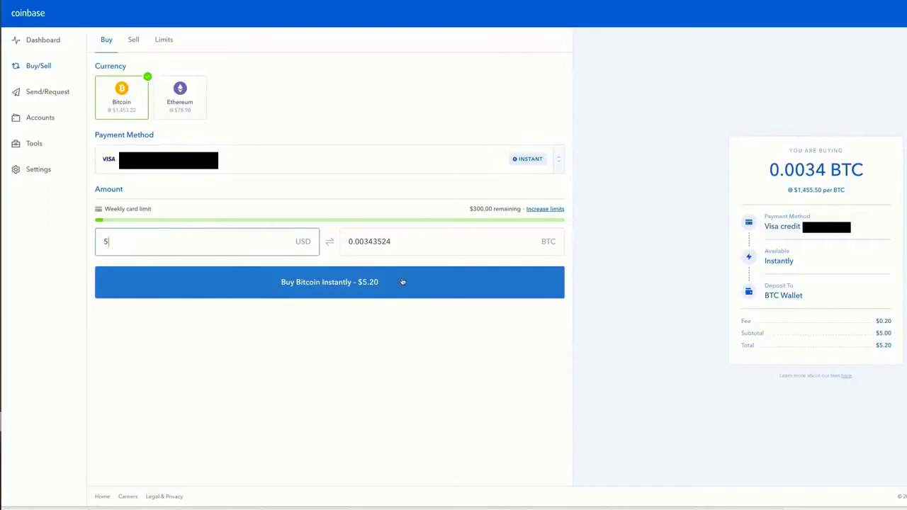
pyautogui.moveTo(875, 321); pyautogui.dragTo(894, 345)
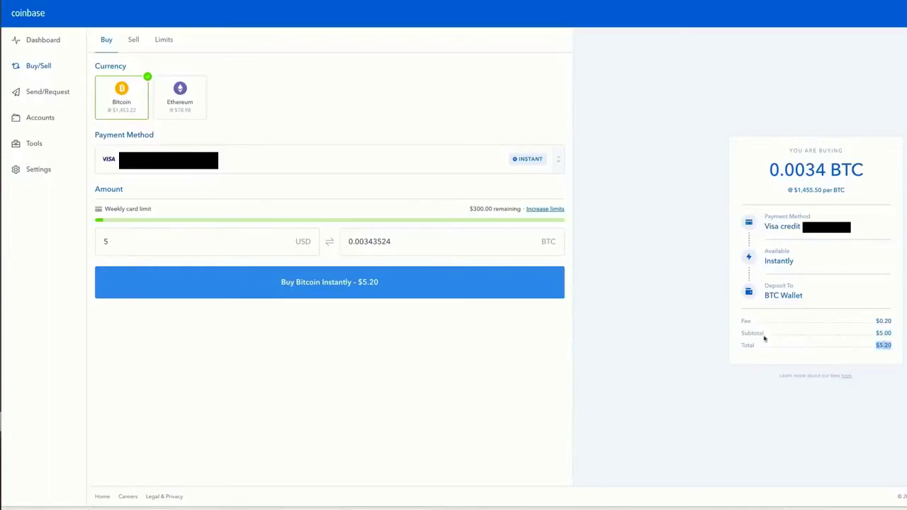
pyautogui.click(345, 283)
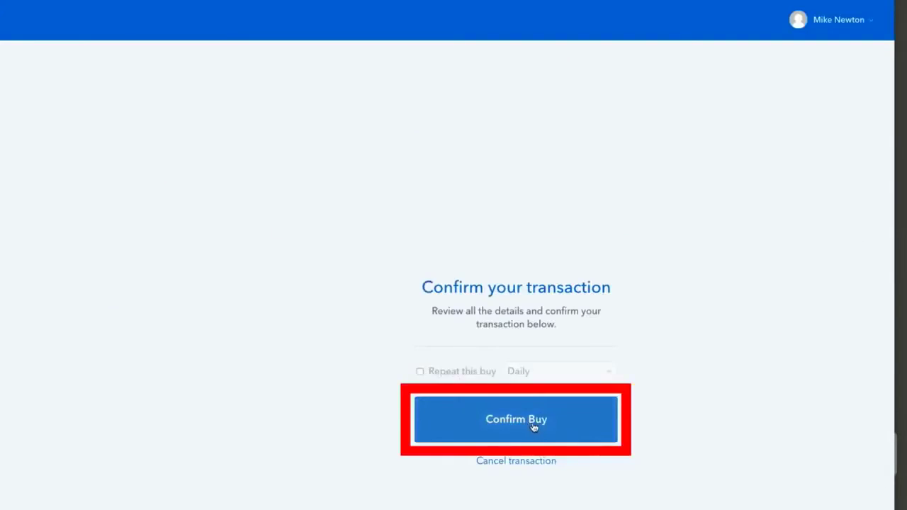
pyautogui.click(533, 425)
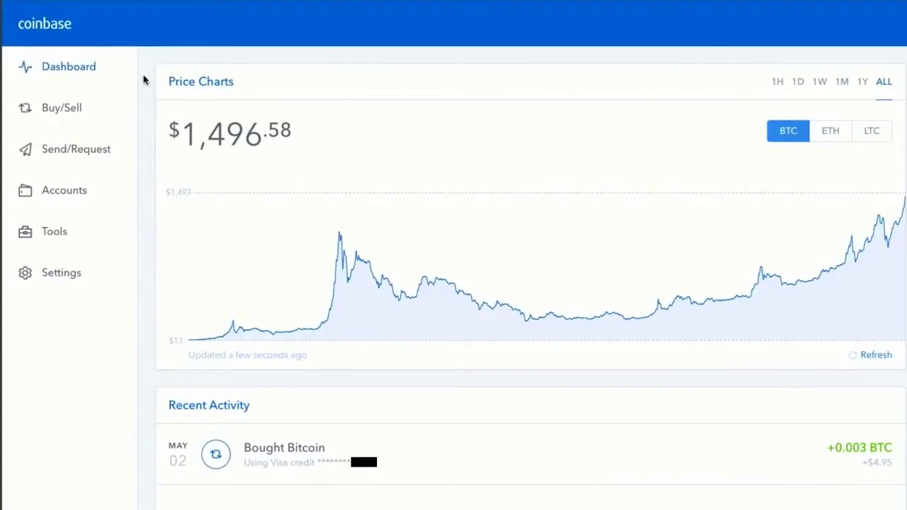
# Step: From the Buy/Sell payment method list, start adding a PayPal Account as a new payment method
pyautogui.click(63, 110)
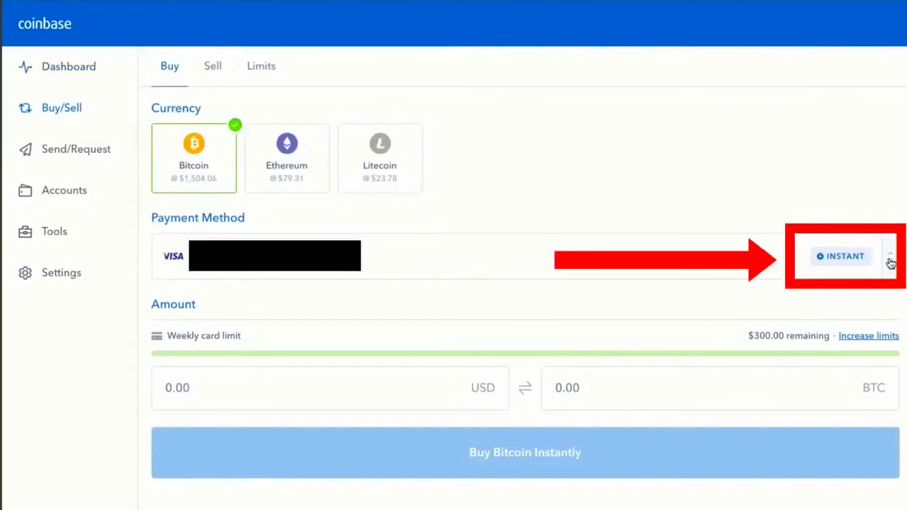
pyautogui.click(890, 261)
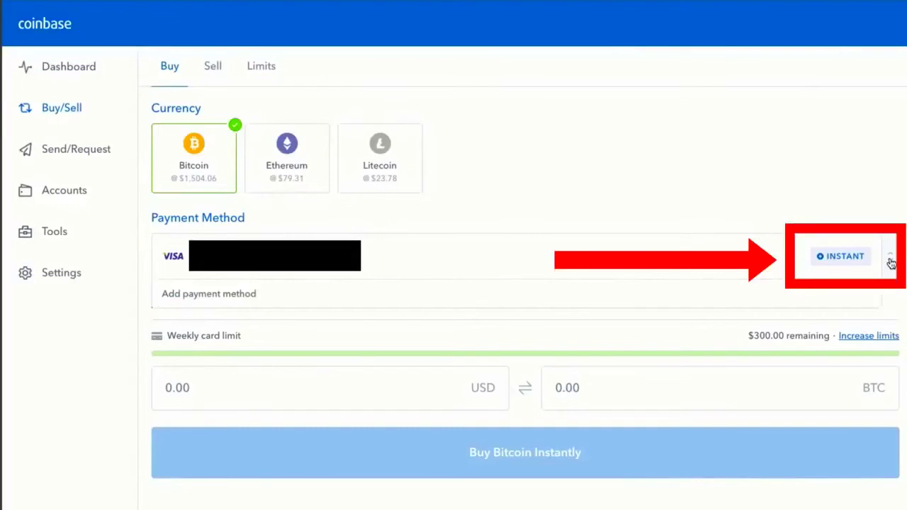
pyautogui.click(831, 295)
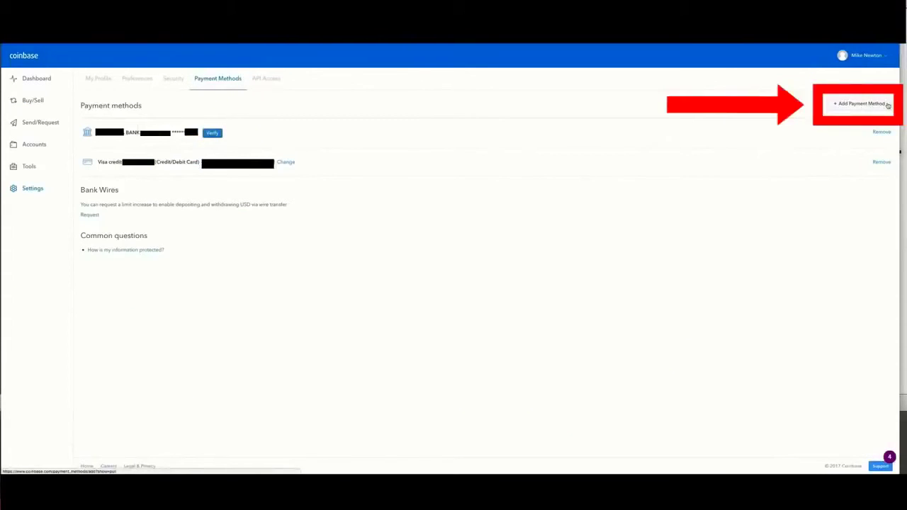
pyautogui.click(887, 105)
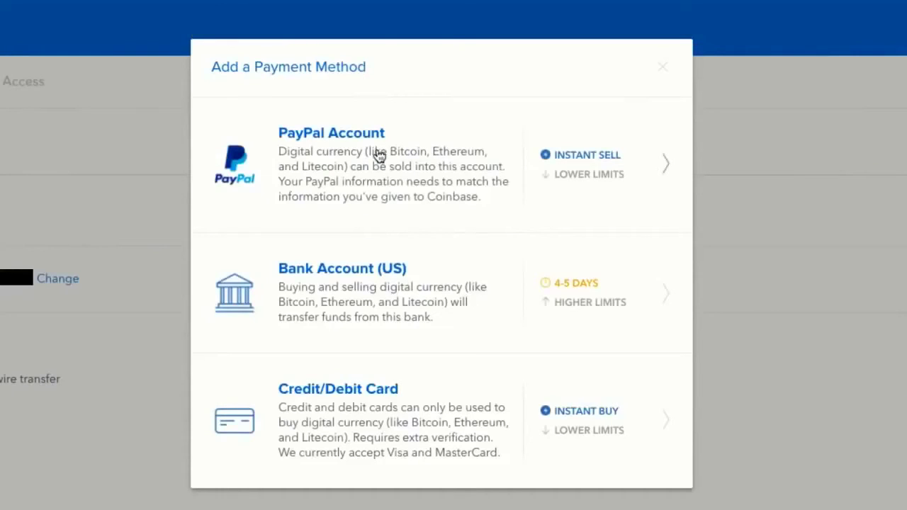
pyautogui.click(378, 155)
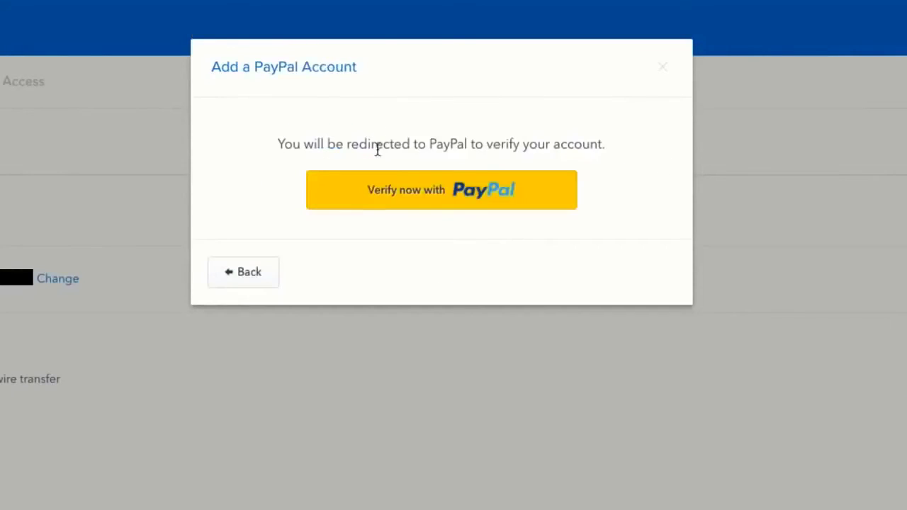
# Step: Verify with PayPal by logging in and agreeing to grant Coinbase access
pyautogui.click(557, 194)
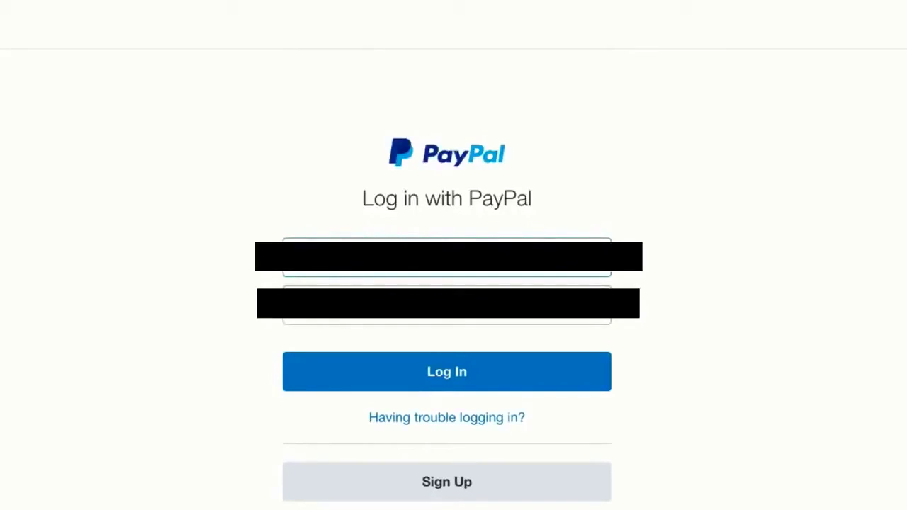
pyautogui.press('Return')
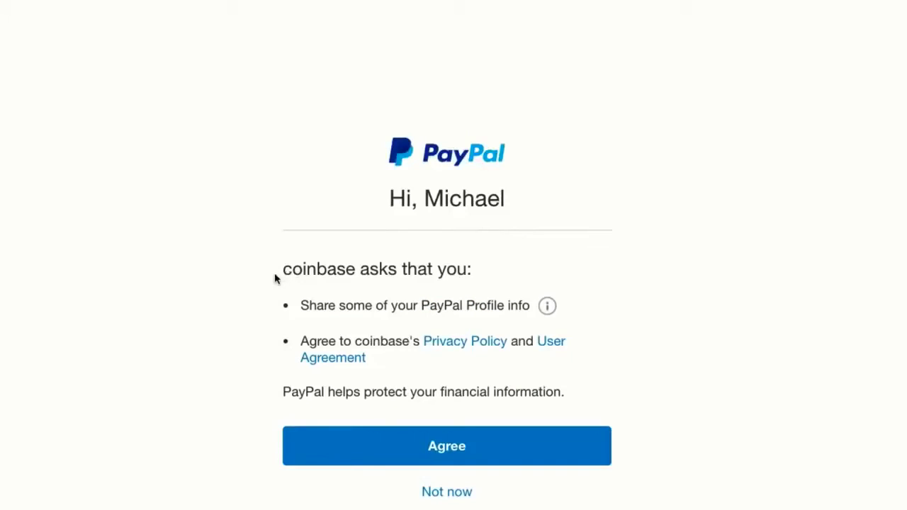
pyautogui.click(466, 450)
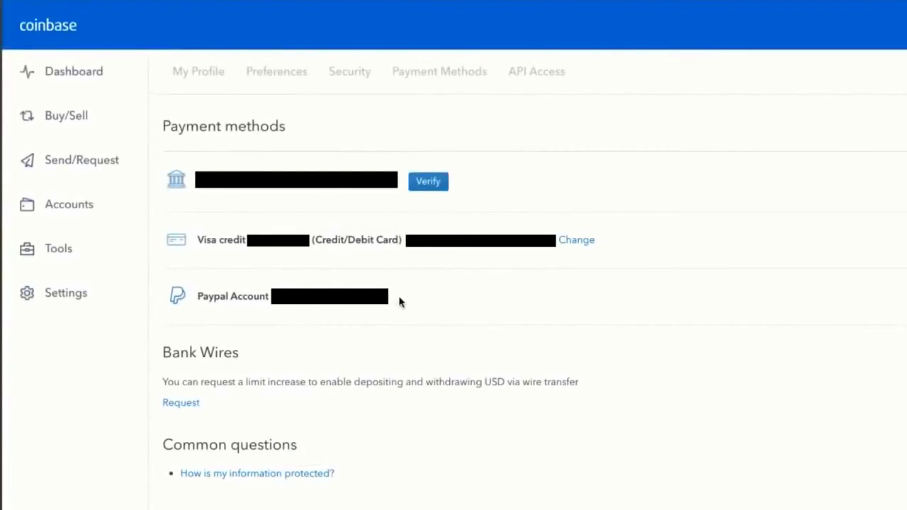
# Step: Buy another $5 of Bitcoin (0.0033 BTC, $5.20 total), then return to the dashboard
pyautogui.click(79, 114)
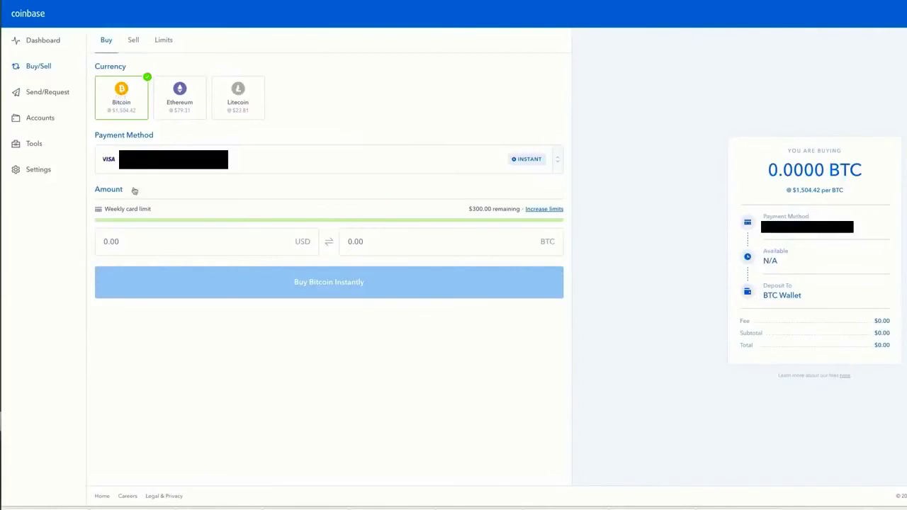
pyautogui.click(150, 240)
pyautogui.write('5')
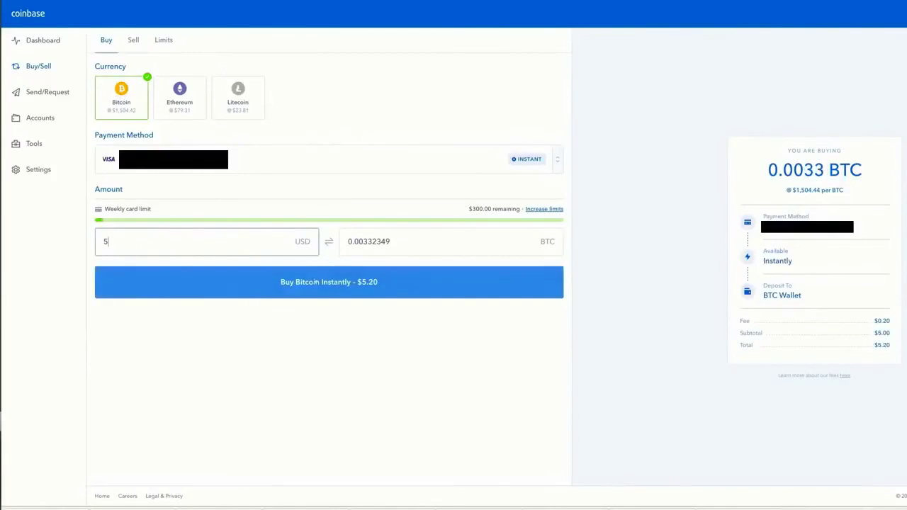
pyautogui.click(399, 285)
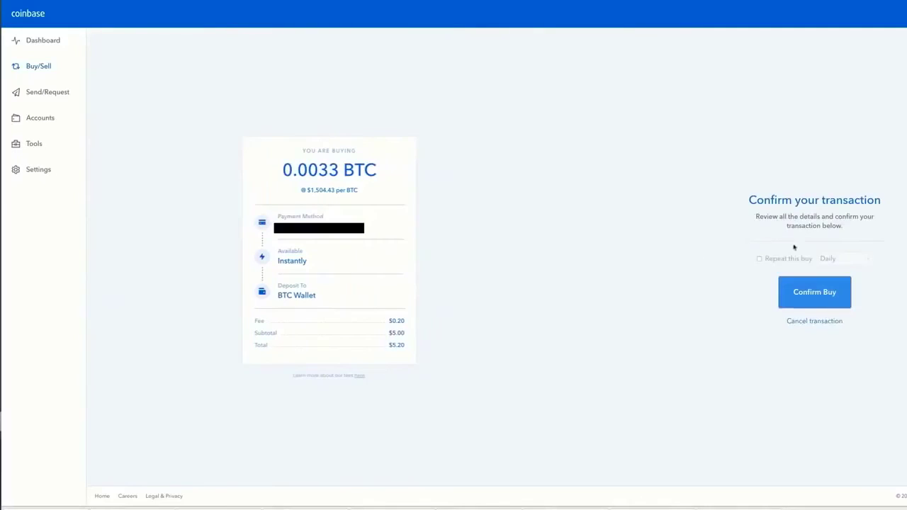
pyautogui.click(814, 296)
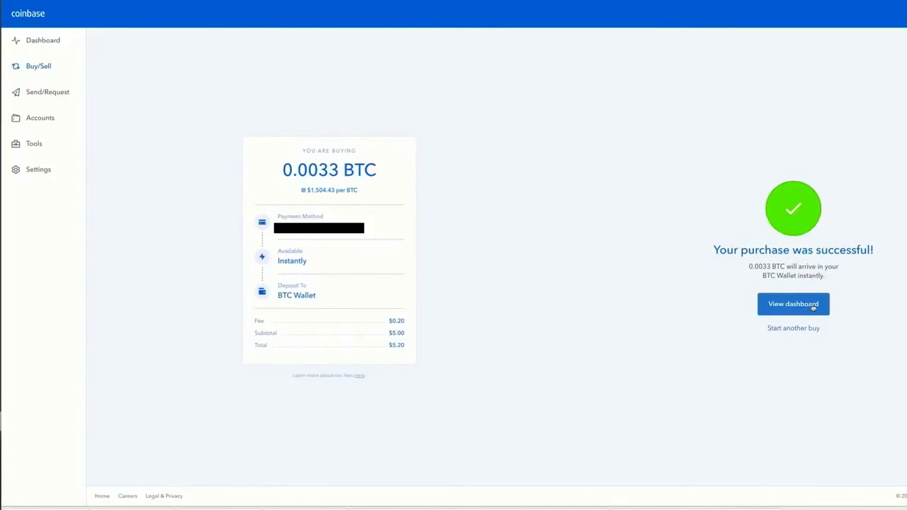
pyautogui.click(813, 306)
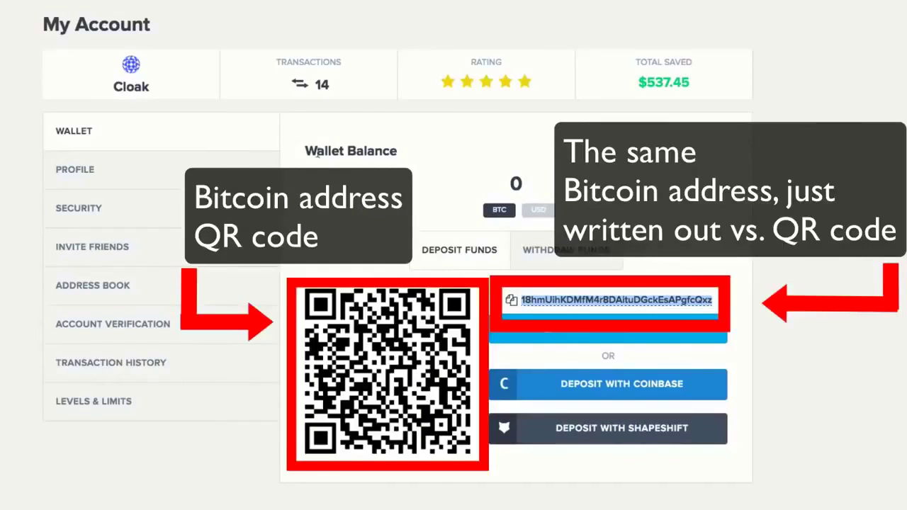
# Step: Copy the Bitcoin address shown under Deposit Funds in the Cloak wallet
pyautogui.moveTo(316, 152)
pyautogui.mouseDown()
pyautogui.moveTo(305, 151)
pyautogui.moveTo(374, 215)
pyautogui.mouseUp()
pyautogui.click(374, 217)
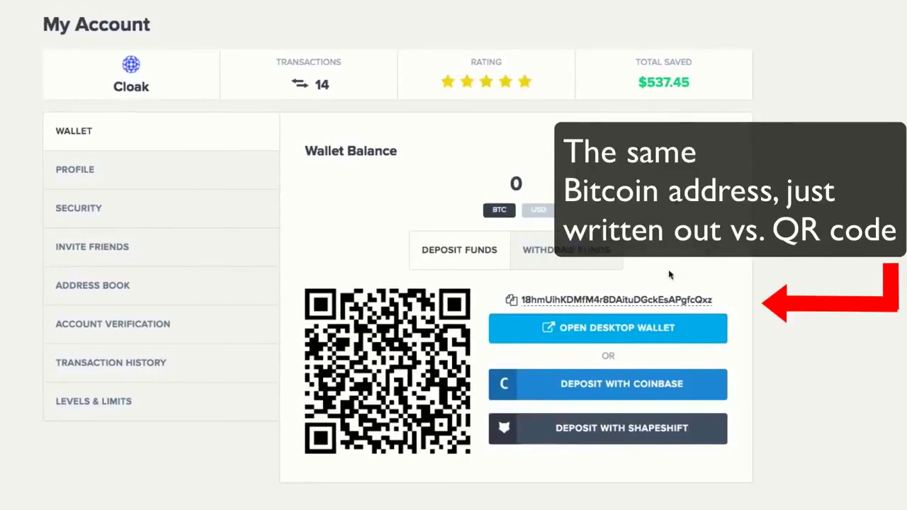
pyautogui.moveTo(722, 300); pyautogui.dragTo(524, 303)
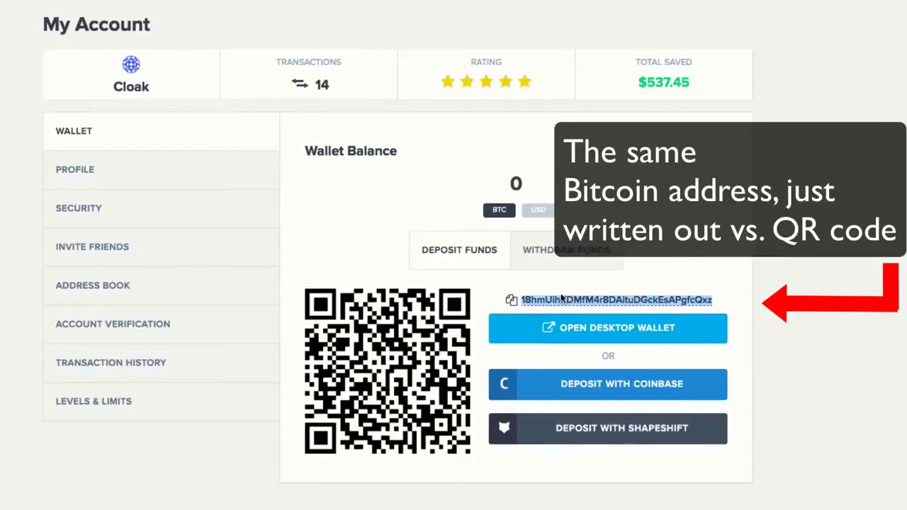
pyautogui.rightClick(561, 299)
pyautogui.click(588, 323)
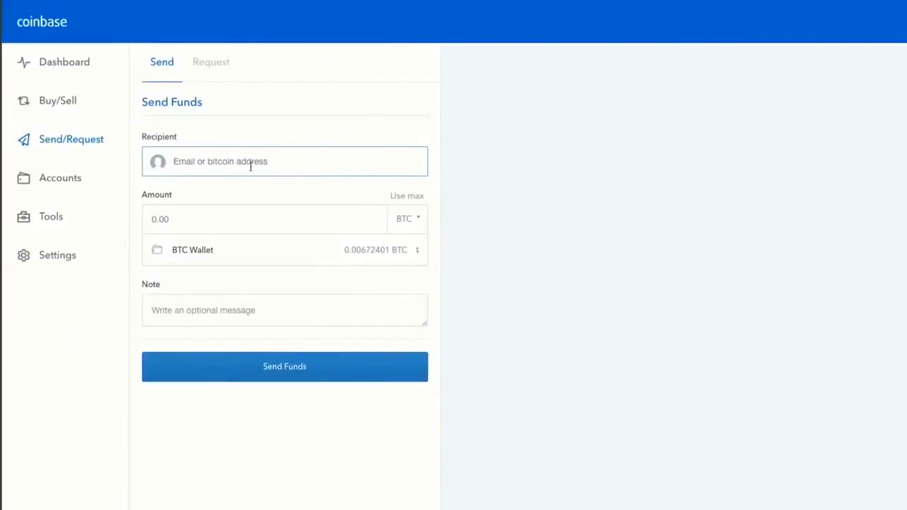
# Step: Paste the Cloak Bitcoin address as the recipient and keep the send amount in BTC
pyautogui.rightClick(241, 164)
pyautogui.click(254, 226)
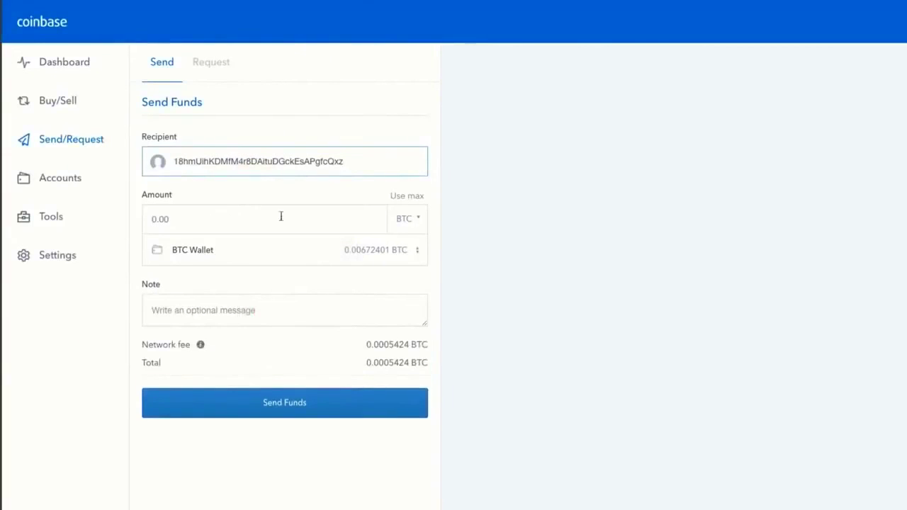
pyautogui.click(409, 218)
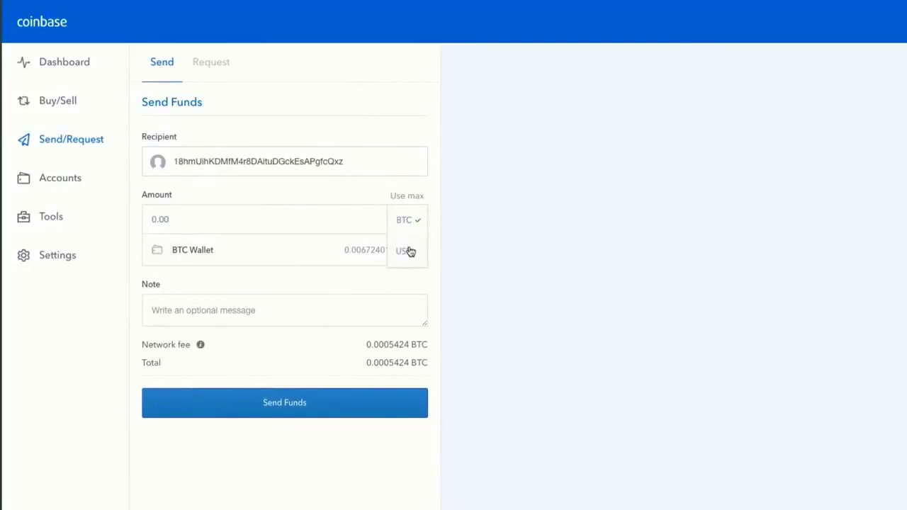
pyautogui.click(312, 200)
pyautogui.scroll(-1, 284, 368)
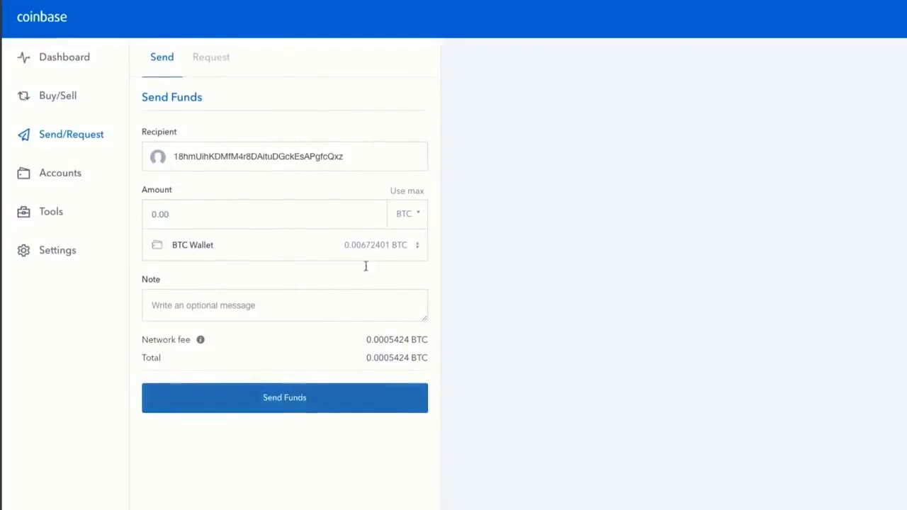